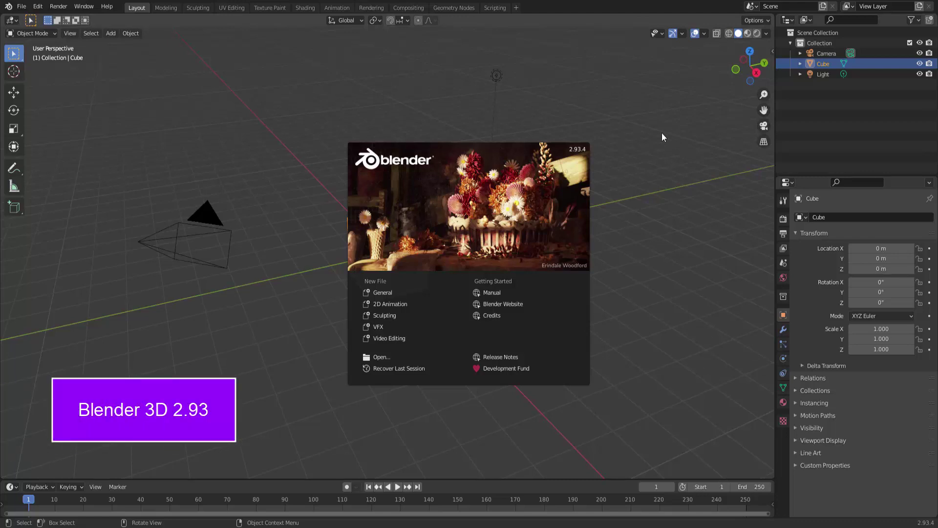
Dismiss the splash screen and enlarge the timeline area below the 3D viewport
left_click(579, 162)
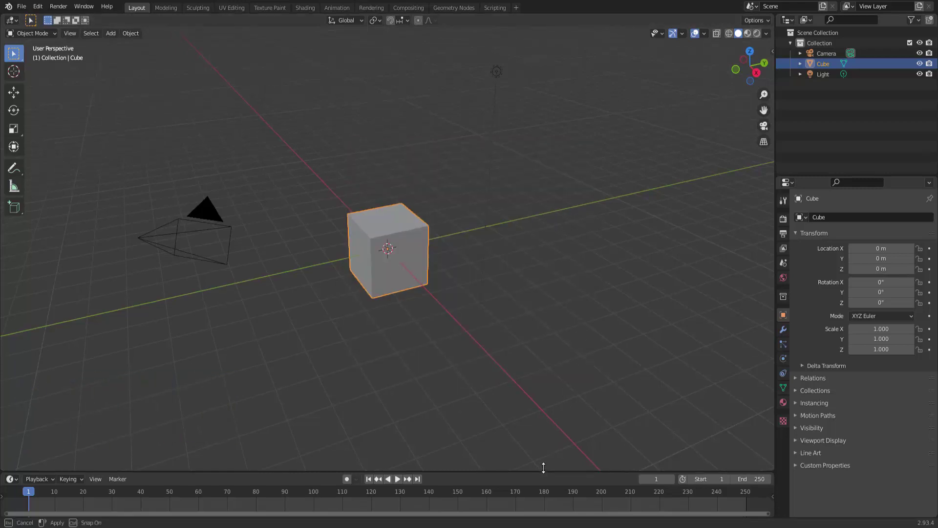
left_click_drag(544, 479, 544, 392)
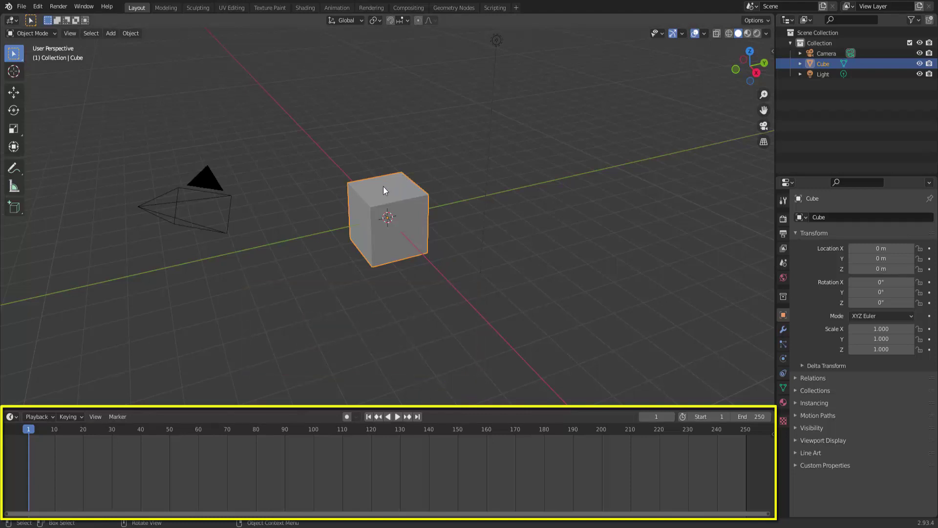
Play the scene to check it for existing animation, stop it and return to frame 1
left_click(397, 417)
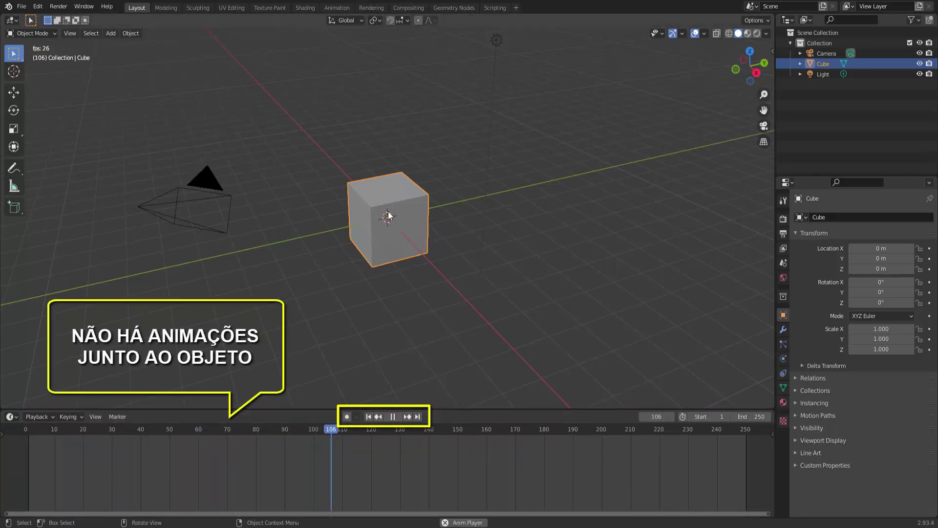
left_click(392, 416)
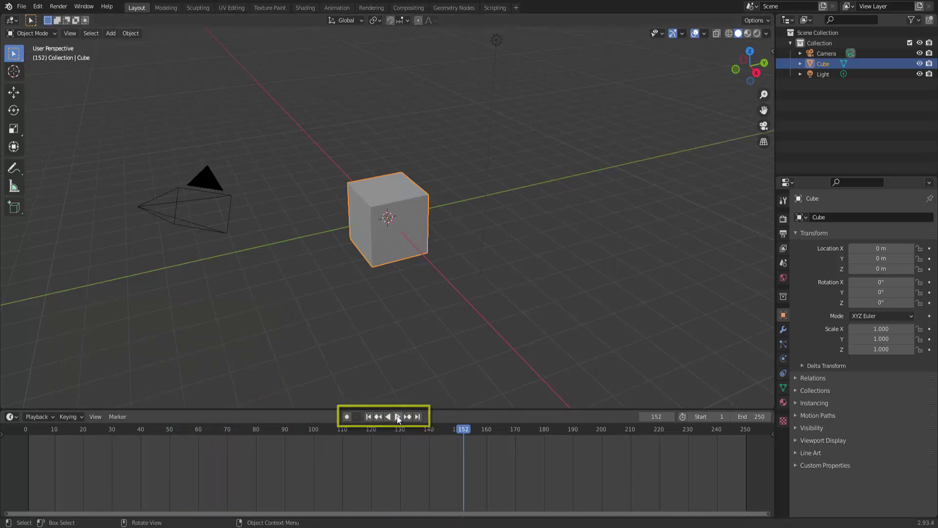
left_click(368, 417)
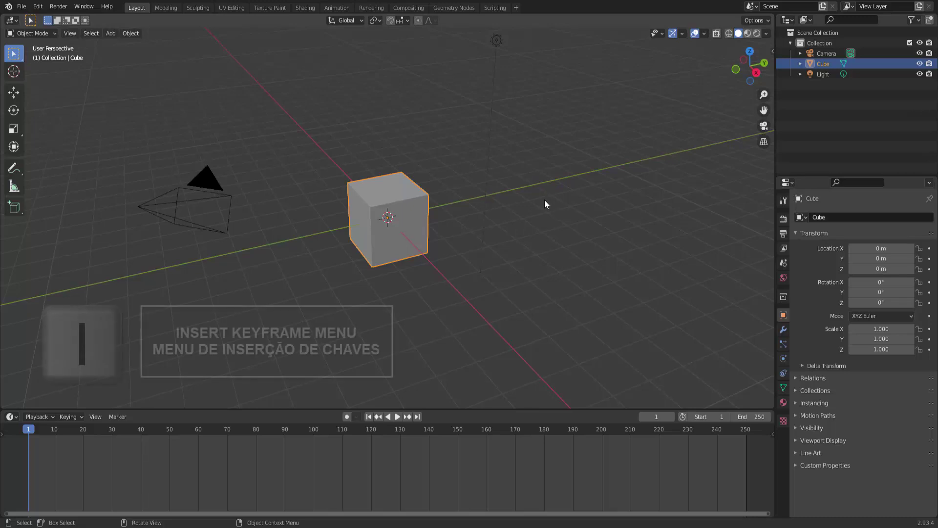
Try to insert a Location keyframe with no object selected
key("i")
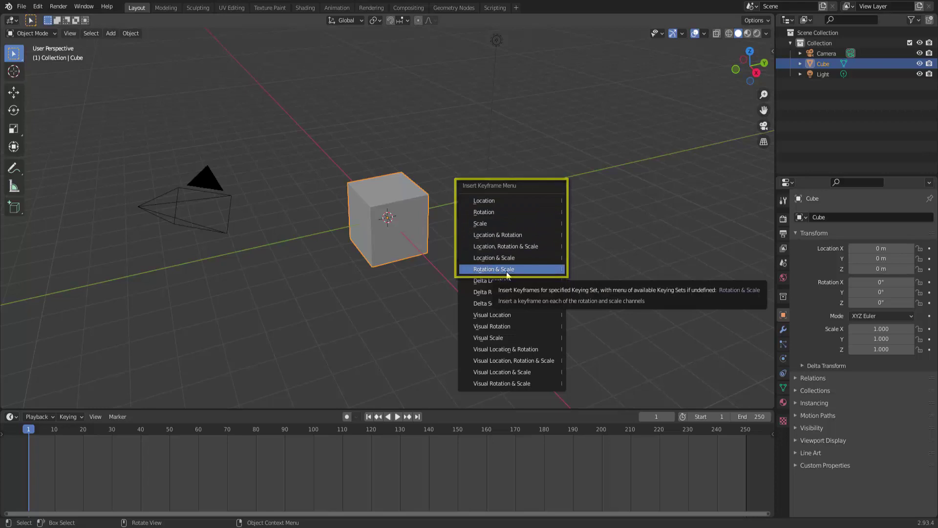
left_click(599, 208)
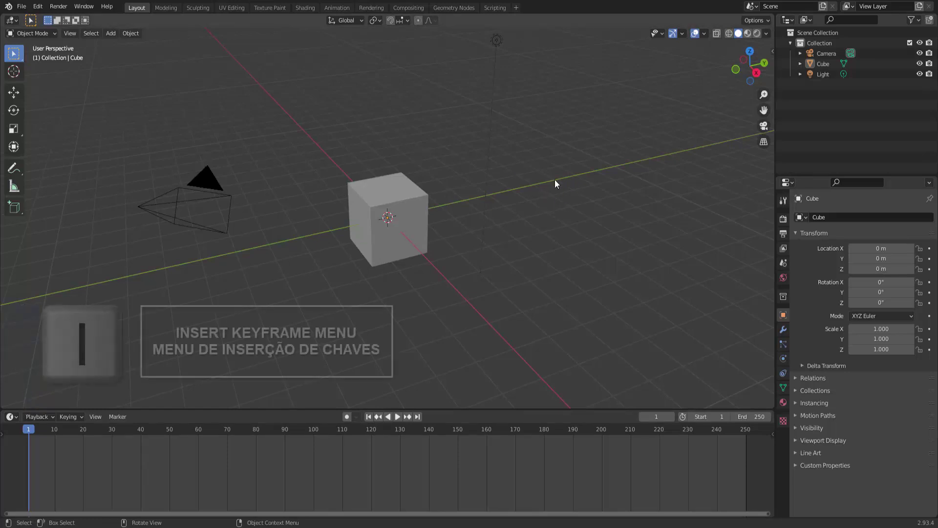
key("i")
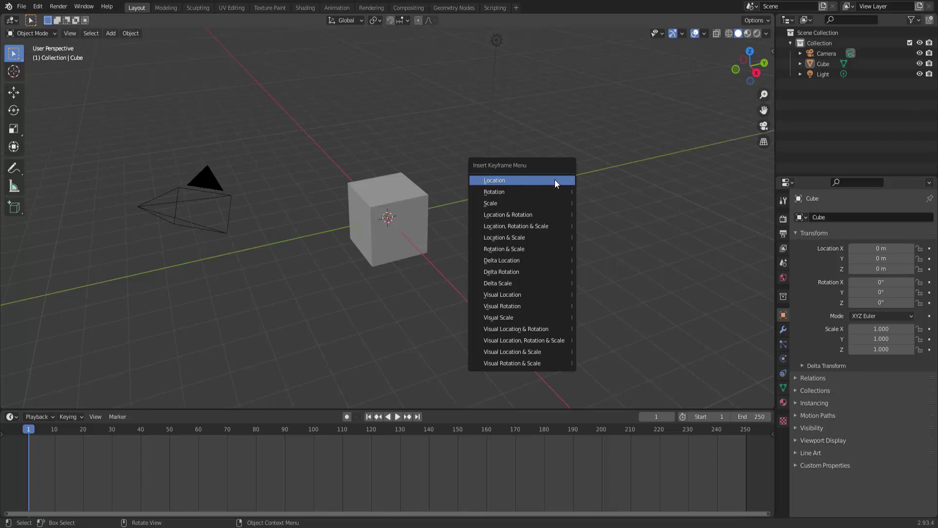
left_click(555, 180)
Insert a Location keyframe on the cube at frame 1 and set the current frame to 40
left_click(393, 198)
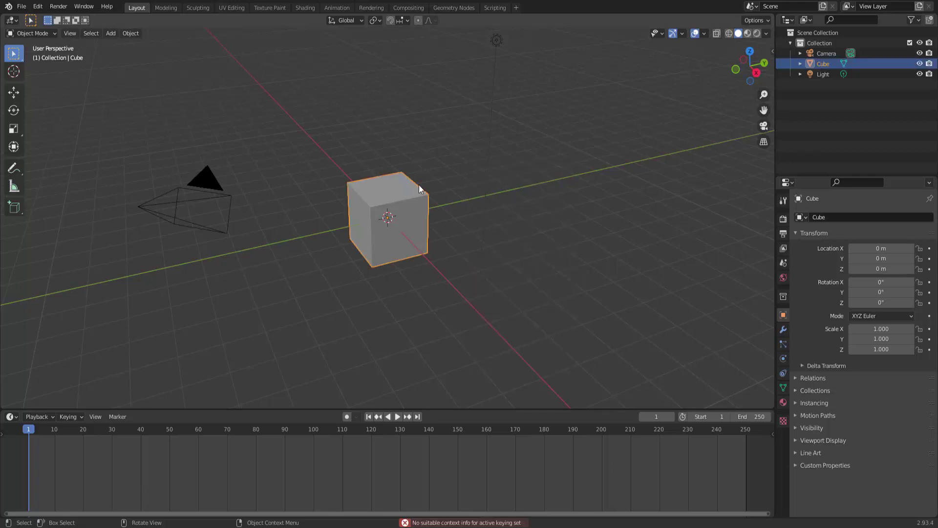
key("i")
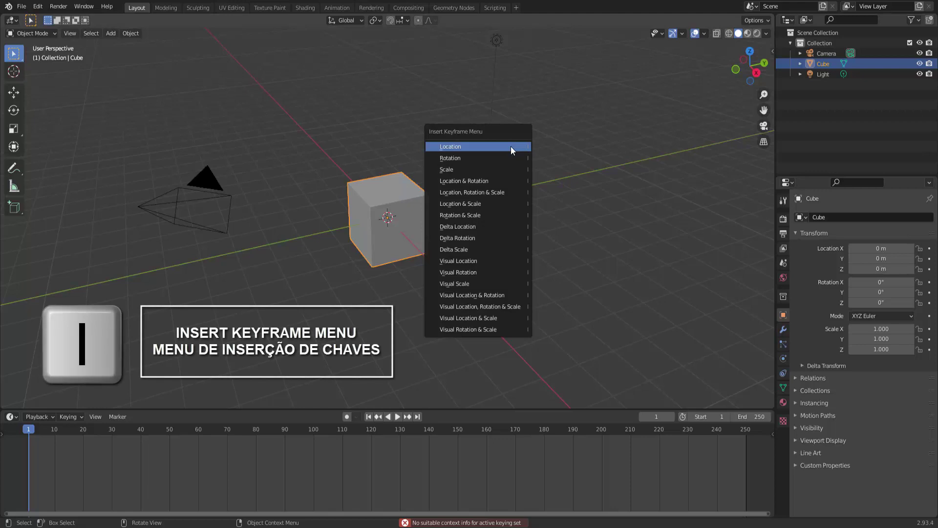
left_click(511, 145)
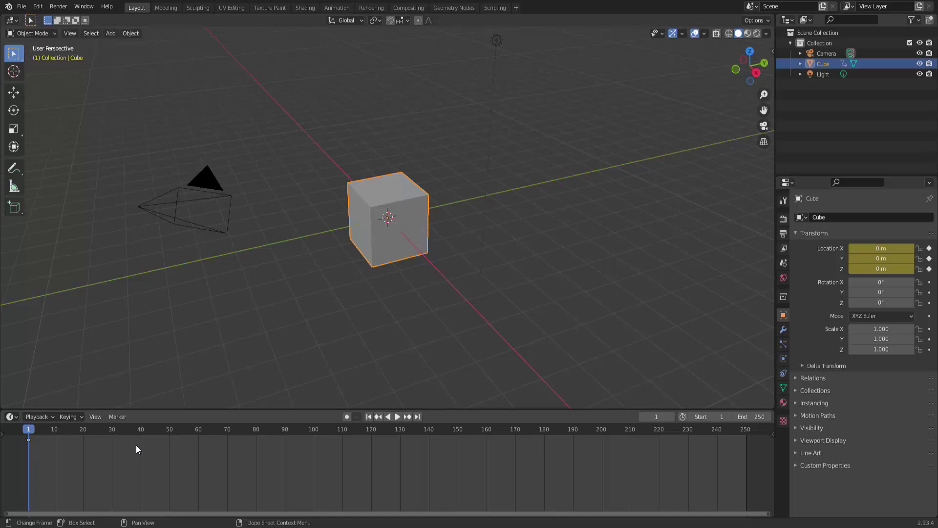
left_click(140, 429)
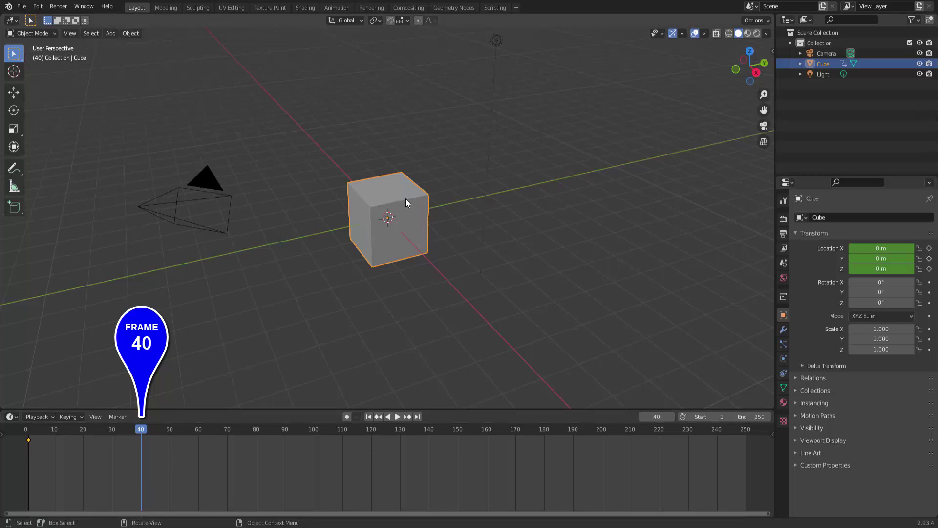
key("g")
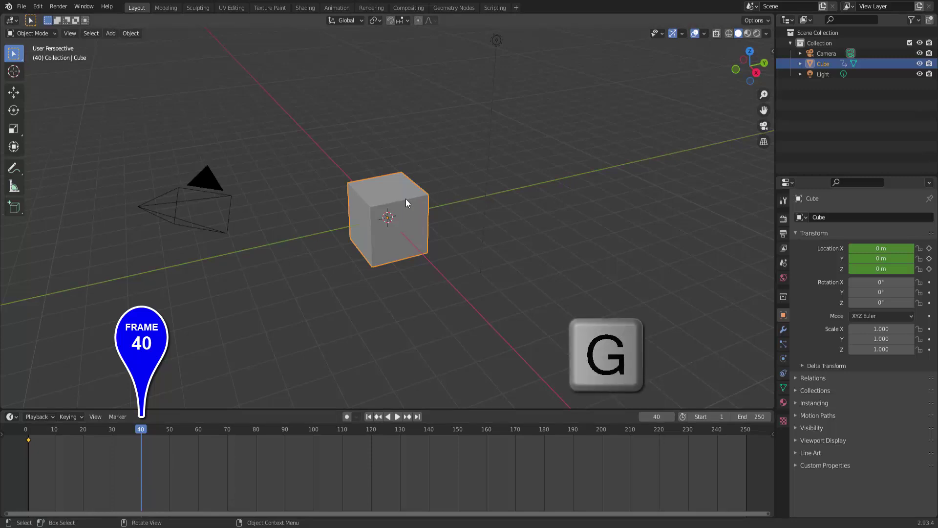
key("y")
key("g")
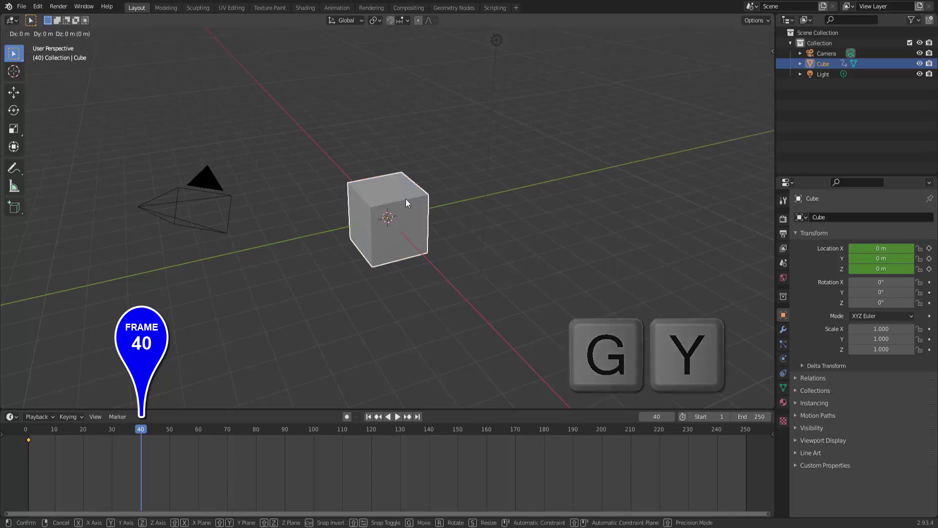
key("y")
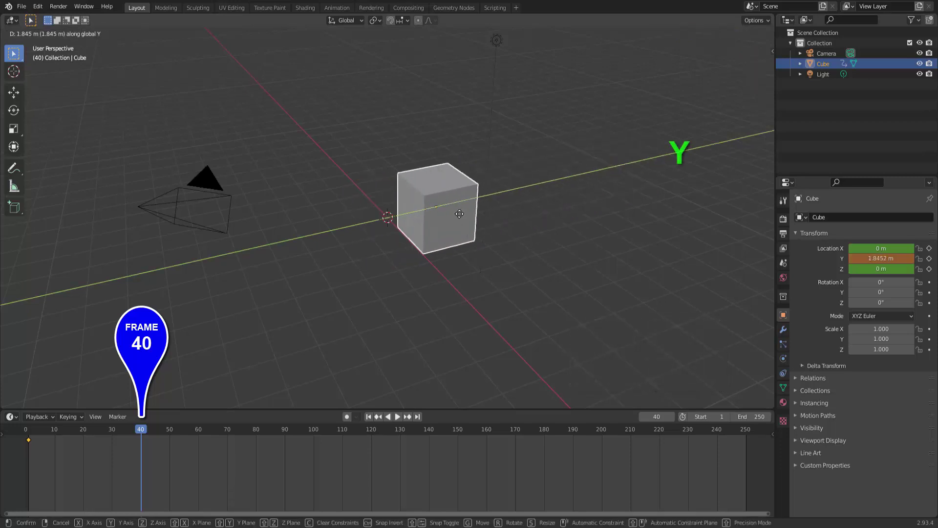
right_click(460, 214)
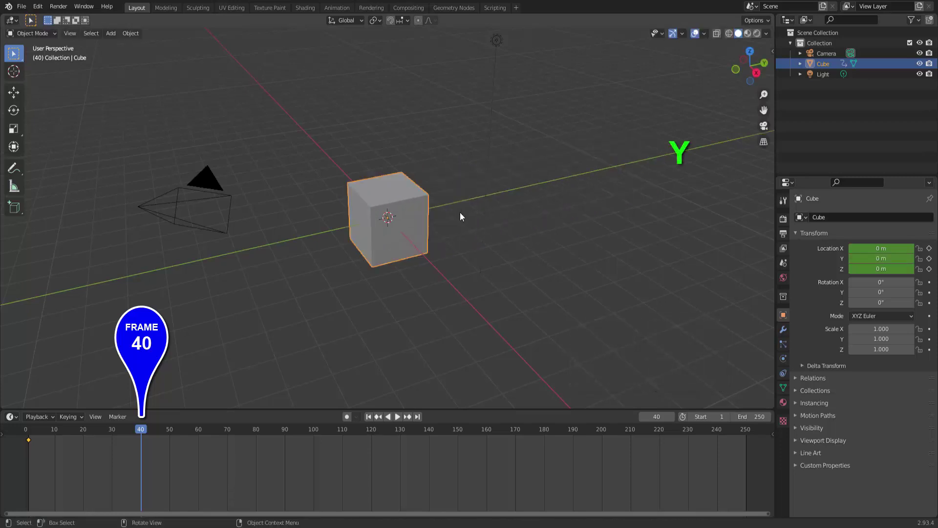
Move the cube about 8.46 m along the Y axis and insert a Location keyframe at frame 40
left_click(22, 97)
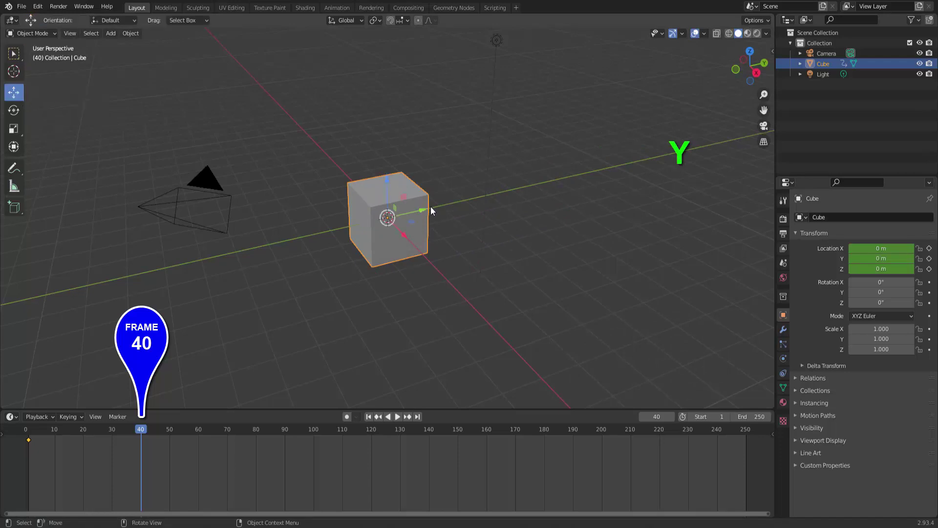
left_click_drag(423, 210, 652, 172)
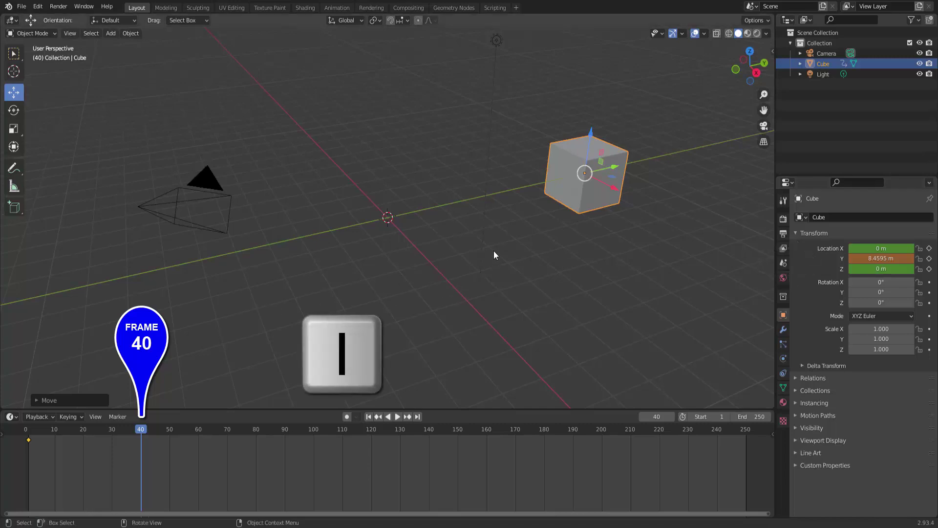
key("i")
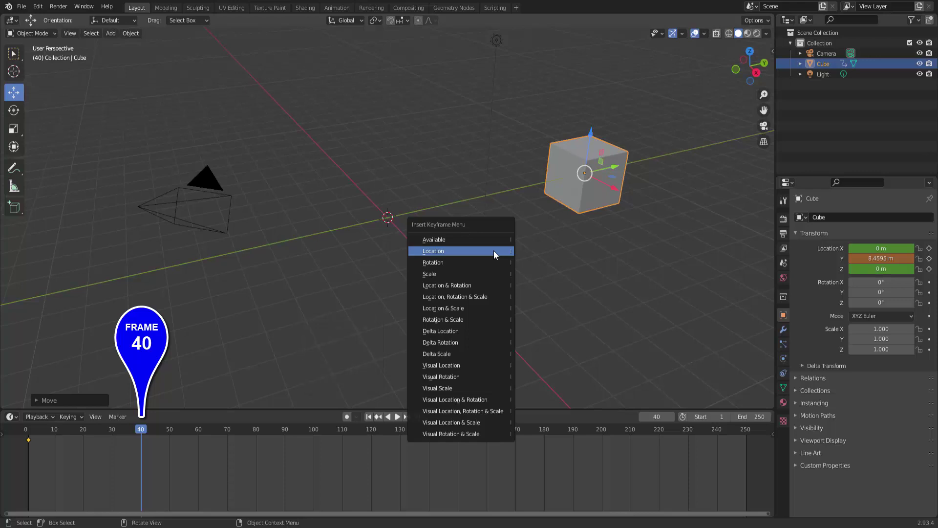
left_click(493, 250)
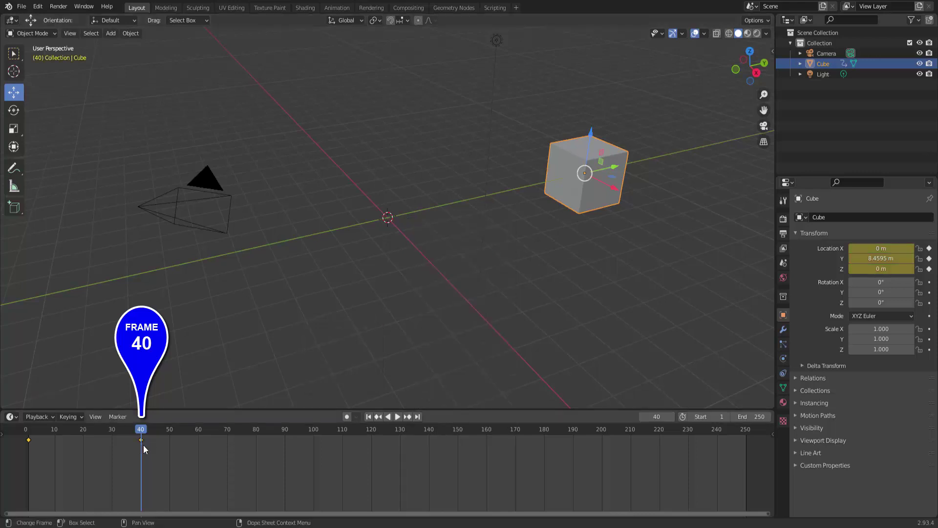
Play the cube's location animation twice from frame 1, stopping it after each run
left_click(369, 417)
left_click(397, 416)
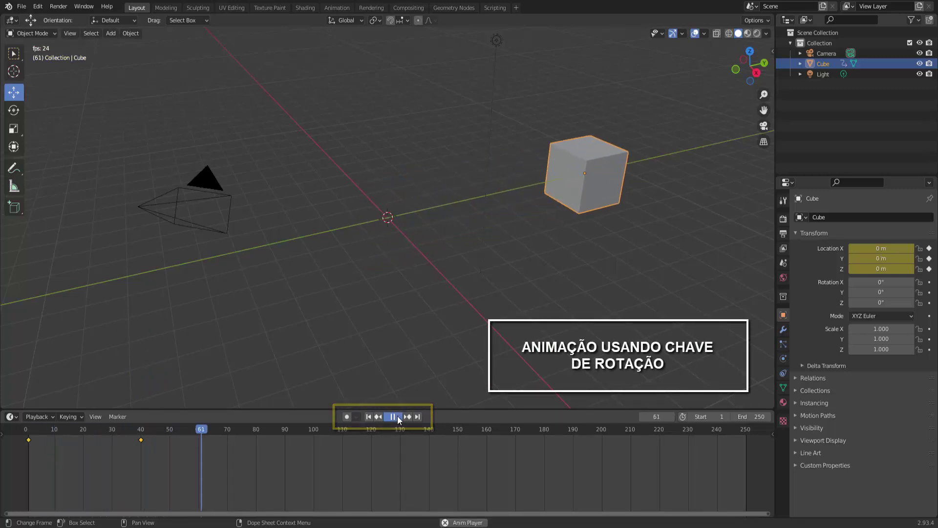
left_click(398, 418)
left_click(369, 417)
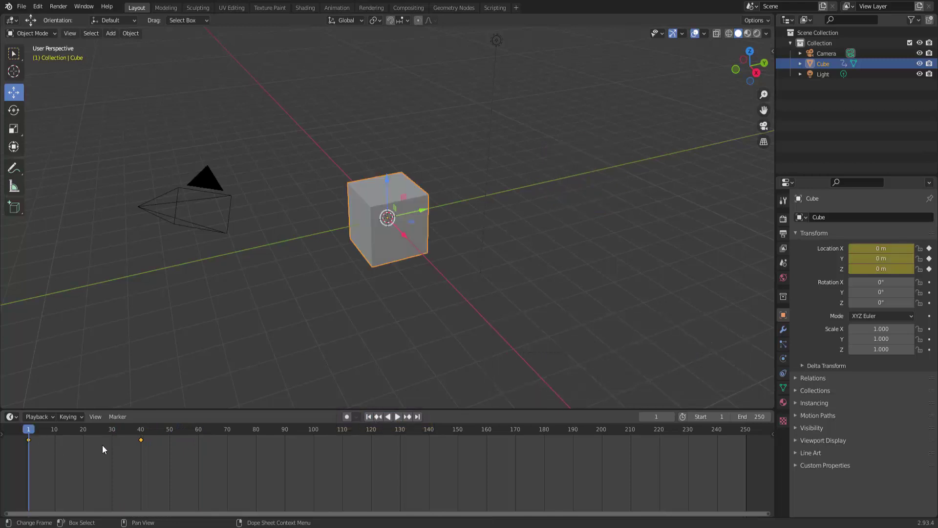
left_click(398, 416)
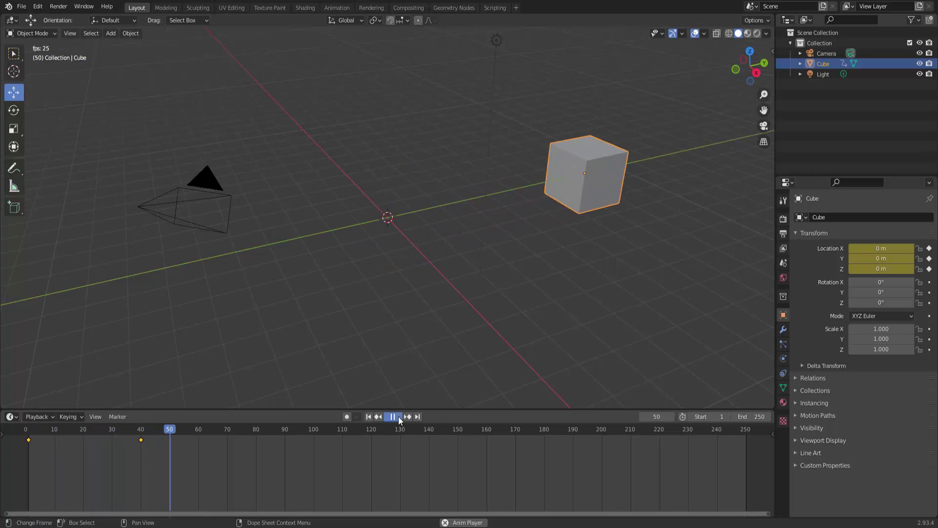
left_click(398, 417)
Return to frame 1 and insert a Location & Rotation keyframe on the cube
left_click(369, 418)
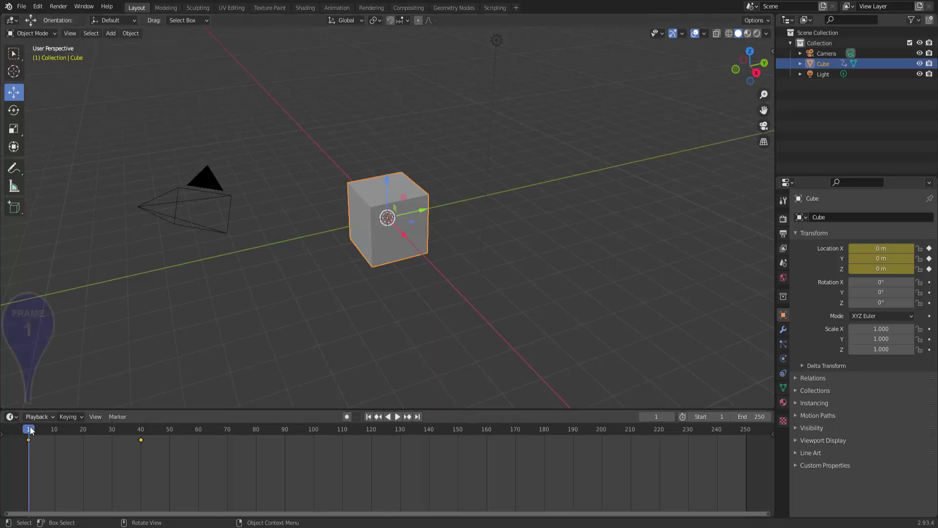
key("i")
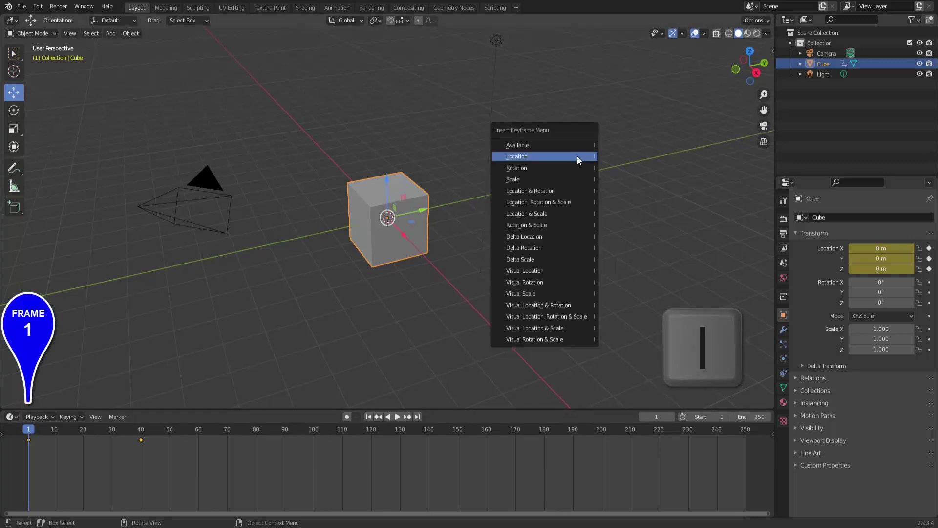
left_click(552, 189)
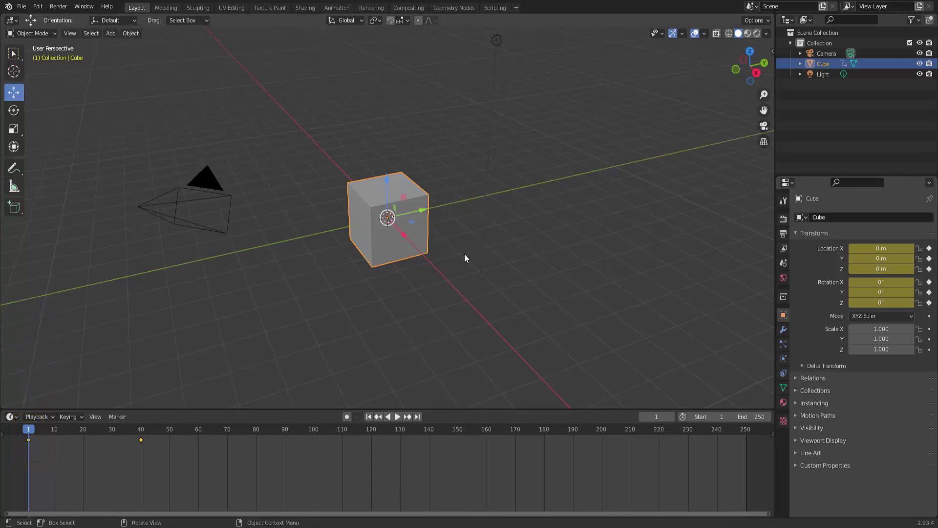
At frame 40, rotate the cube about -617° around the global X axis and insert a Location & Rotation keyframe
left_click(140, 434)
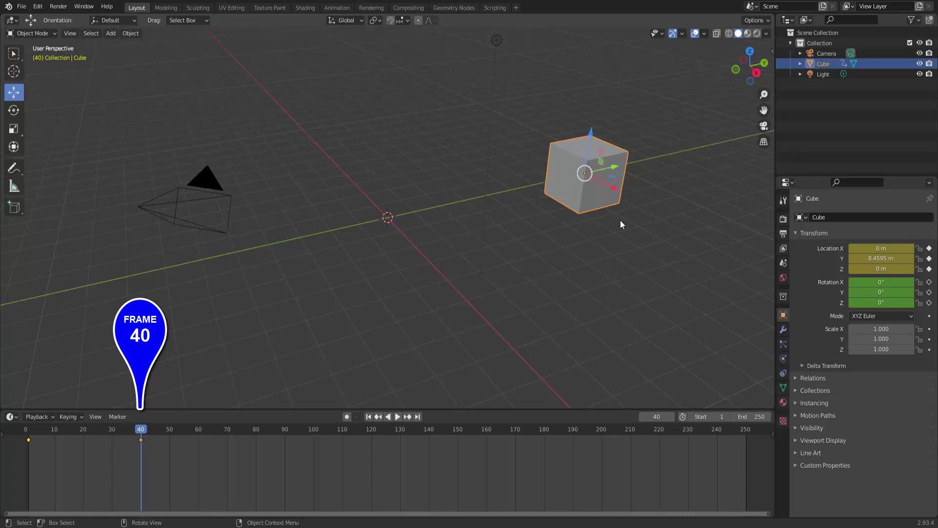
key("r")
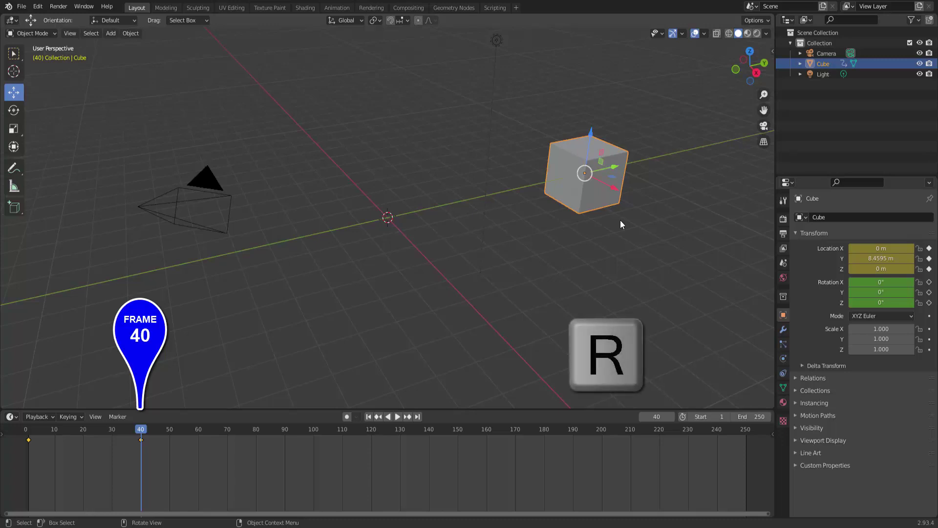
key("x")
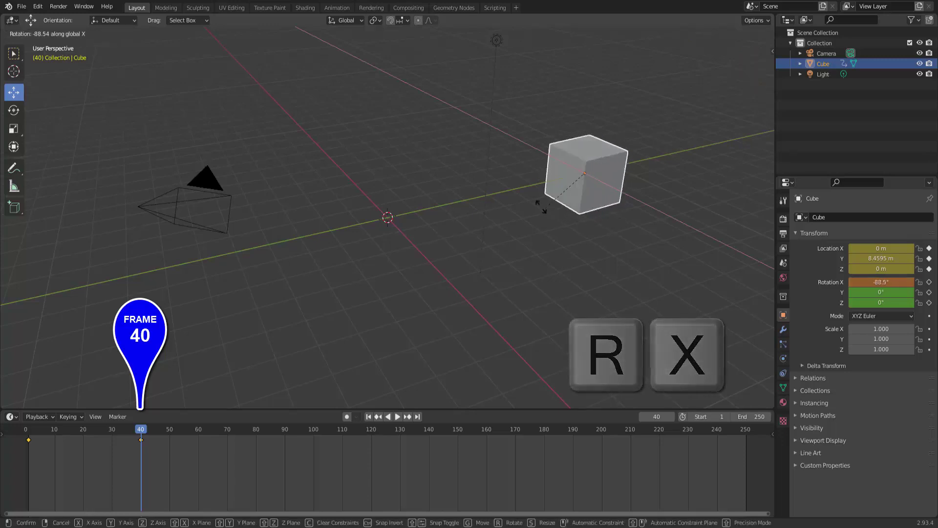
left_click(605, 145)
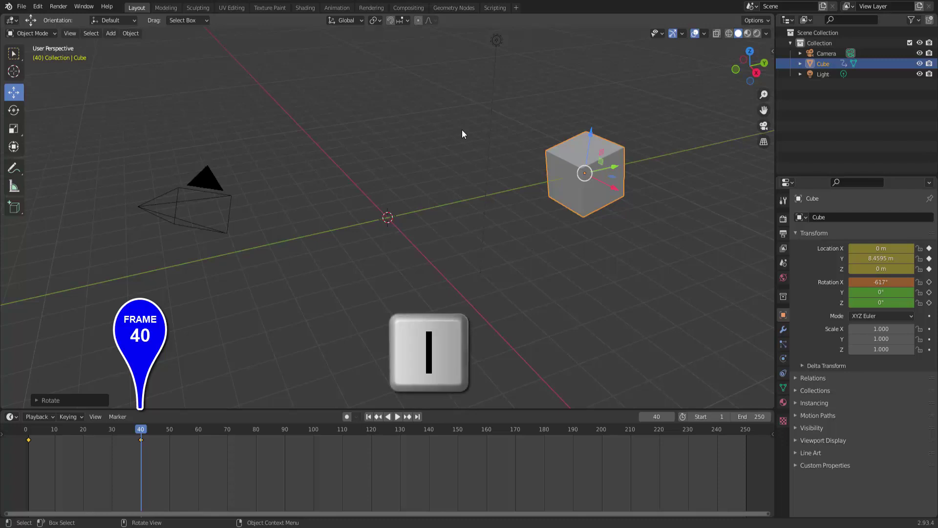
key("i")
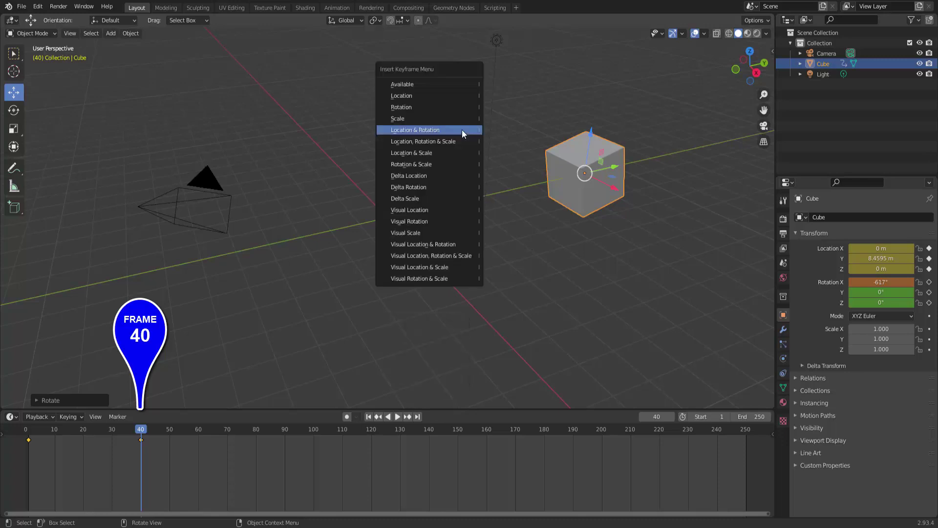
left_click(462, 130)
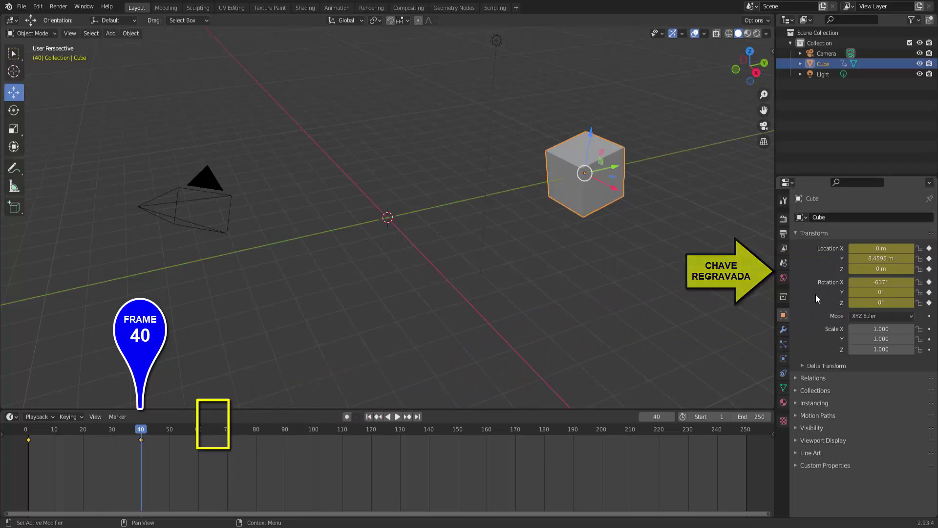
Play the cube's combined location and rotation animation from frame 1, and replay it from the start
left_click(369, 417)
left_click(398, 419)
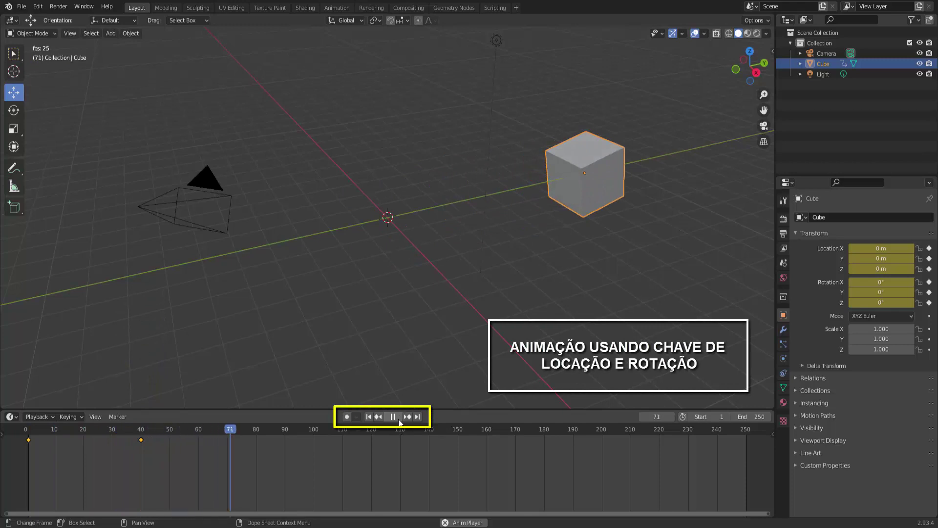
left_click(393, 417)
left_click(368, 416)
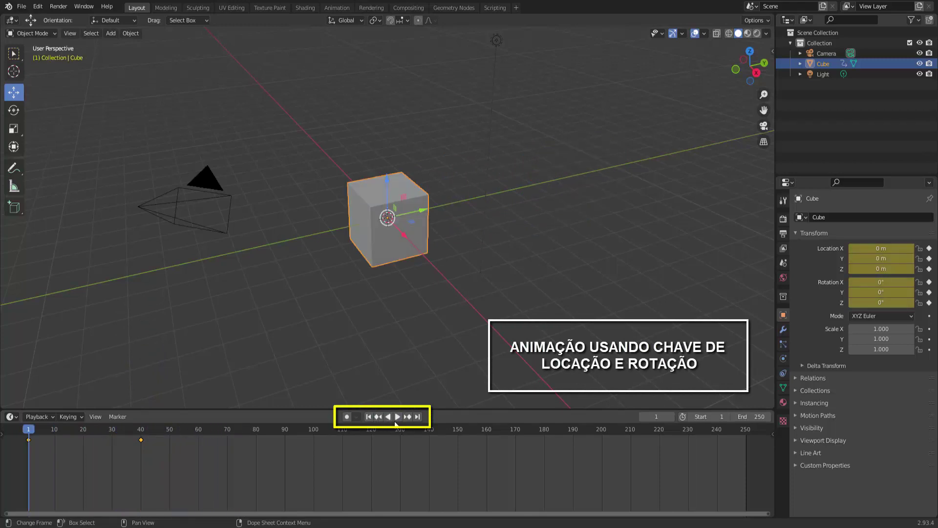
left_click(397, 417)
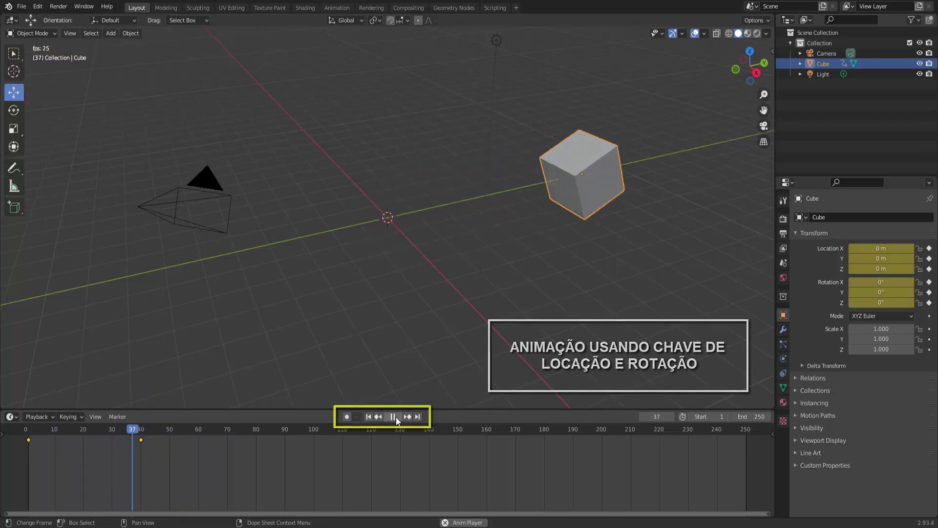
Stop playback, return to frame 1, and insert a Location, Rotation & Scale keyframe on the cube
left_click(394, 417)
left_click(369, 416)
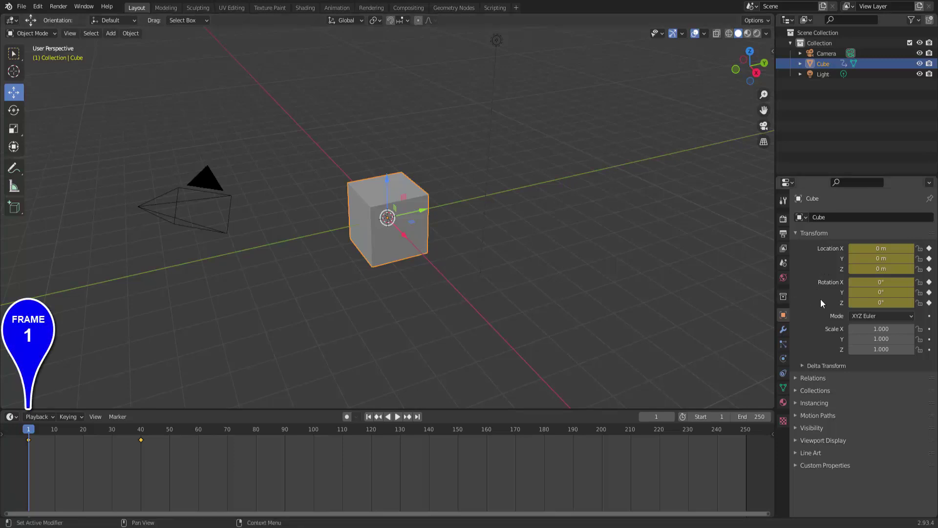
key("i")
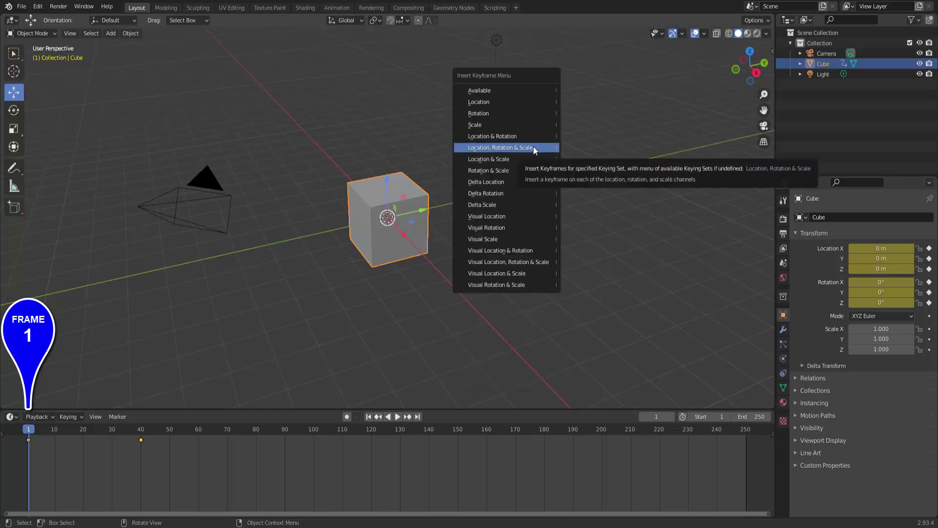
left_click(533, 147)
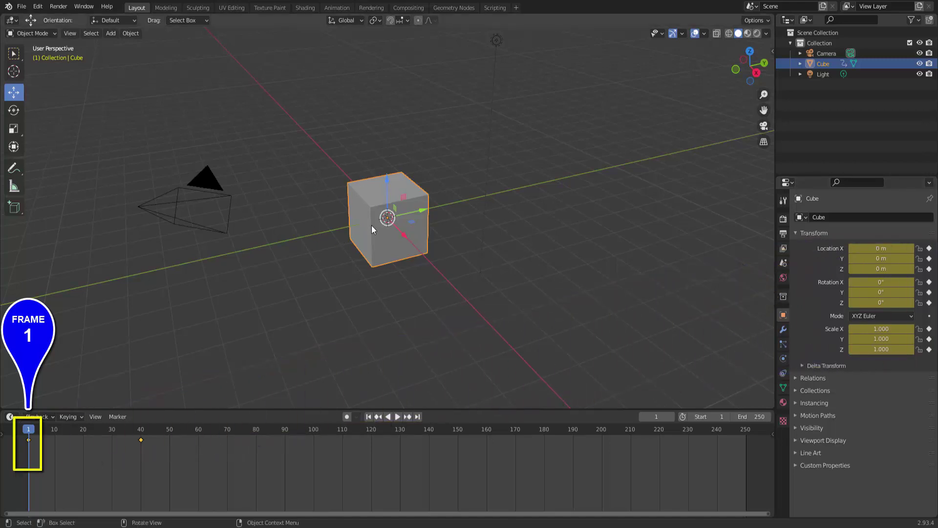
At frame 40, scale the cube uniformly to about 2.089 and insert a Location, Rotation & Scale keyframe
left_click(140, 434)
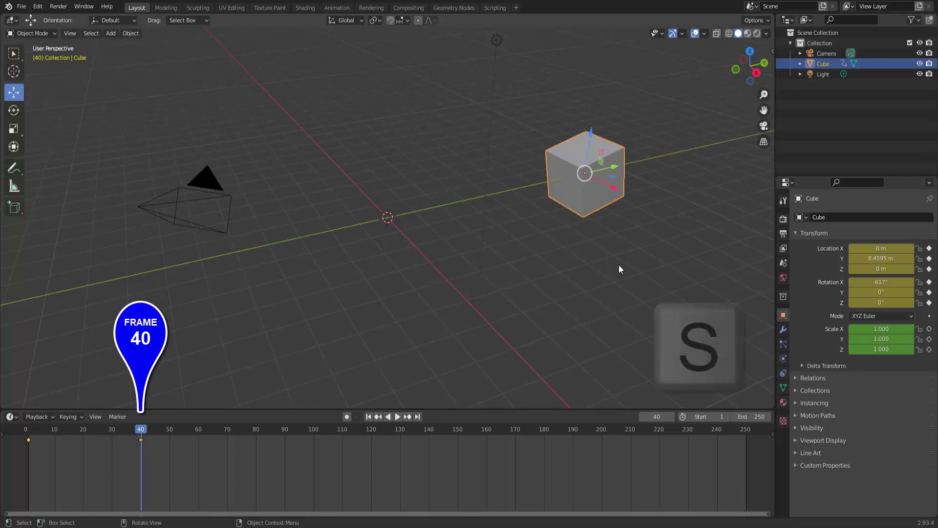
key("s")
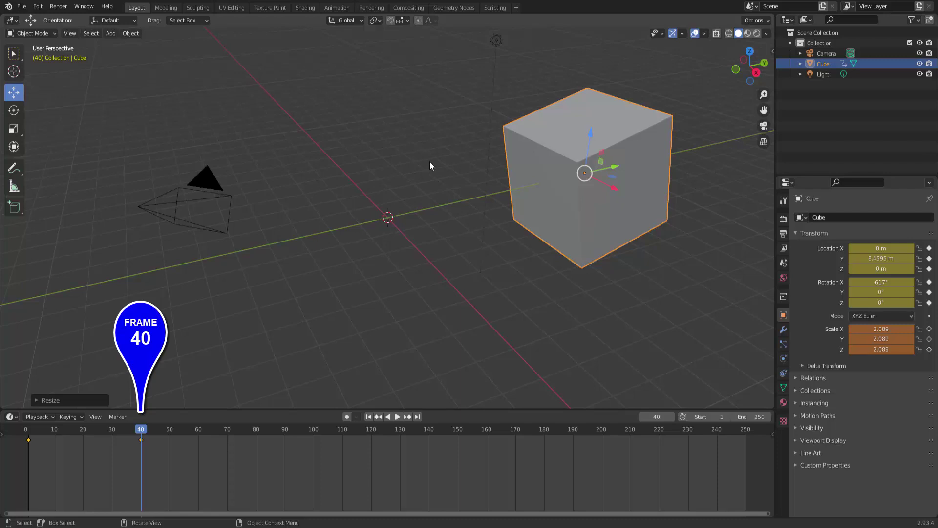
key("i")
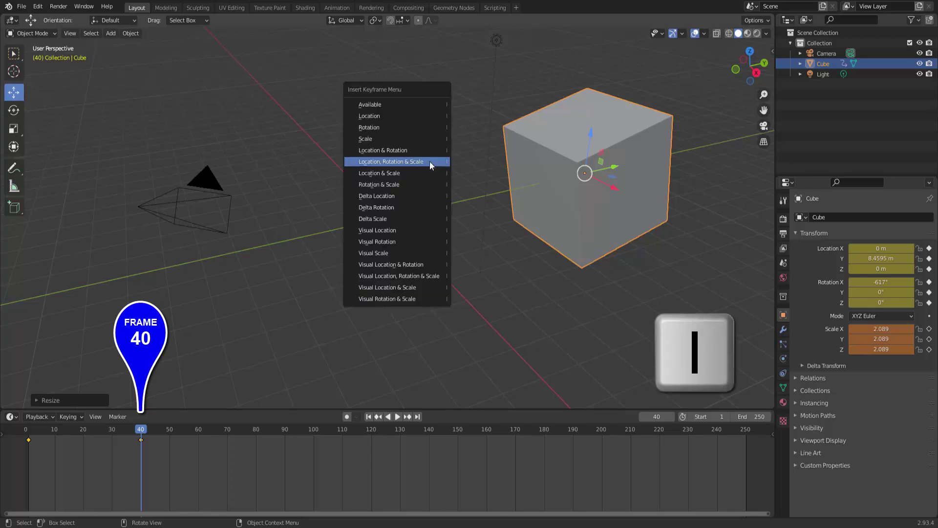
left_click(429, 162)
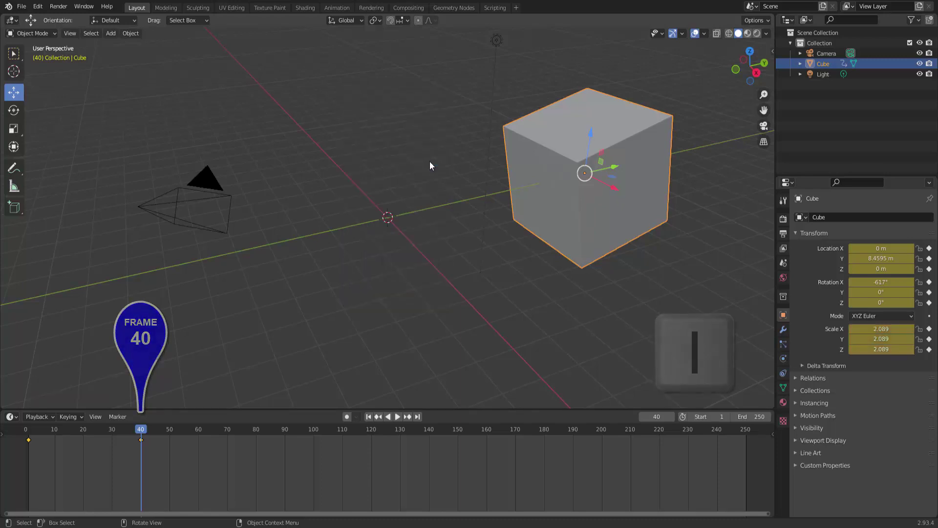
Play the cube's location, rotation and scale animation twice from frame 1, stopping it after each run
left_click(369, 416)
left_click(399, 418)
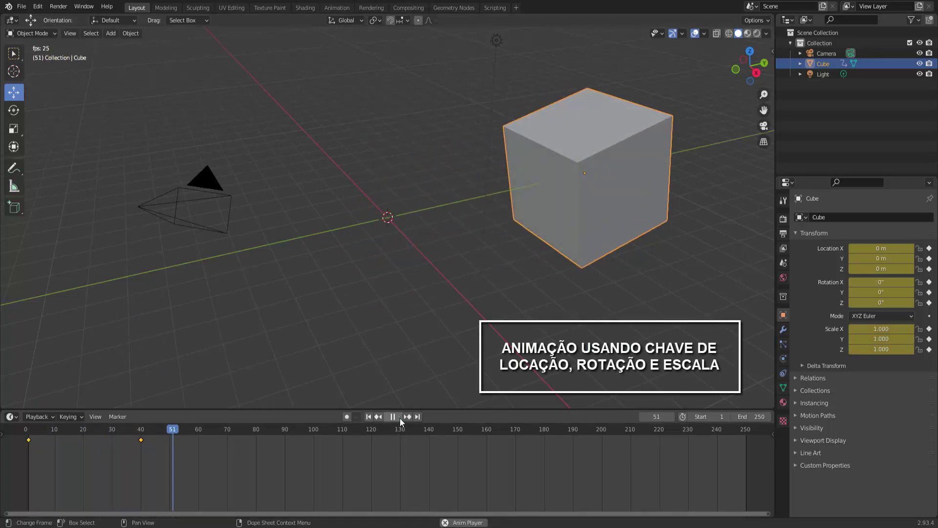
left_click(392, 416)
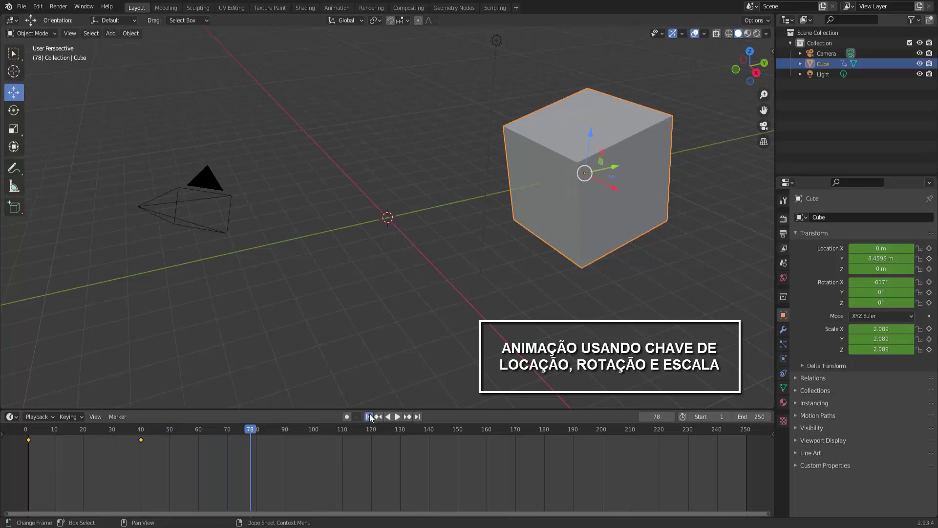
left_click(370, 417)
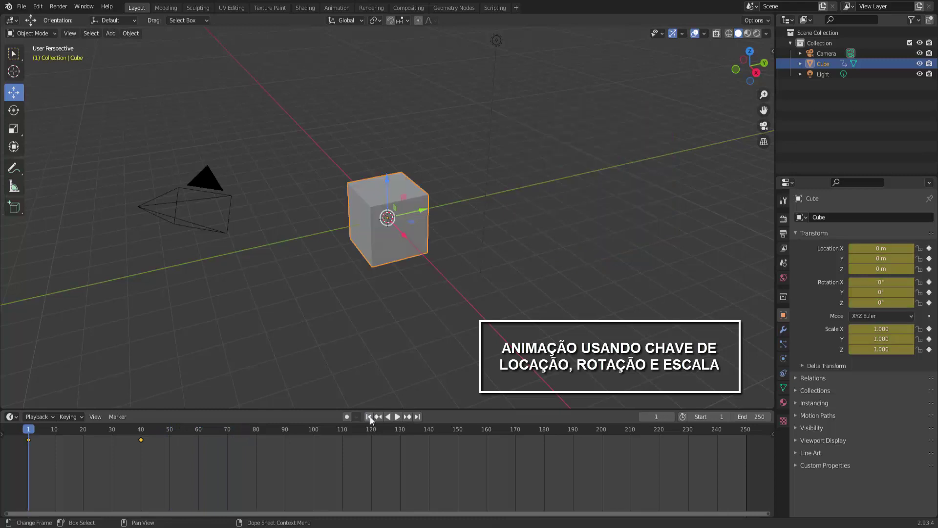
left_click(398, 417)
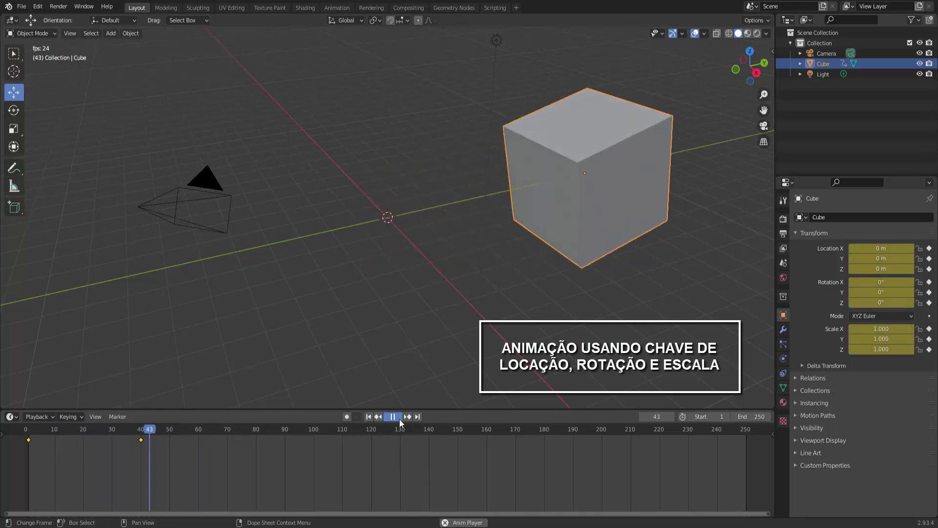
left_click(399, 418)
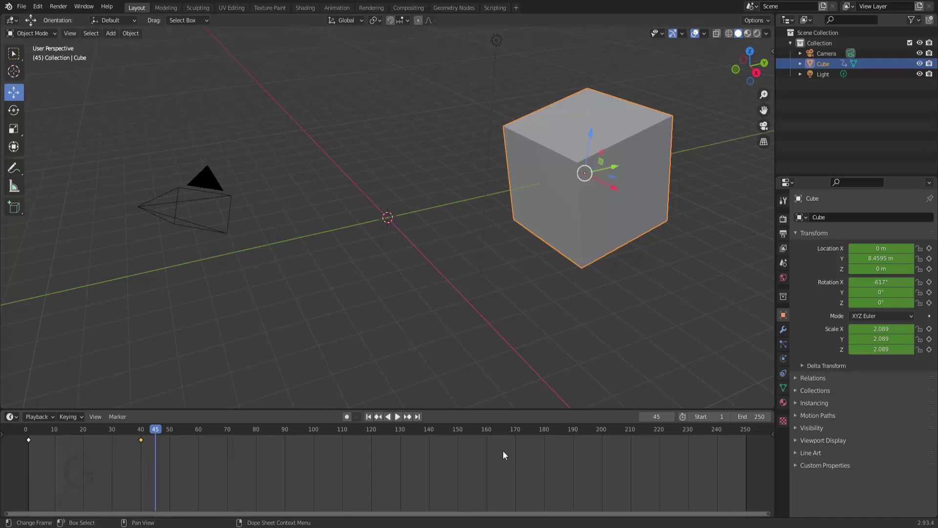
Move the cube's frame 40 keyframe to frame 230 in the timeline and play the animation from frame 1
key("g")
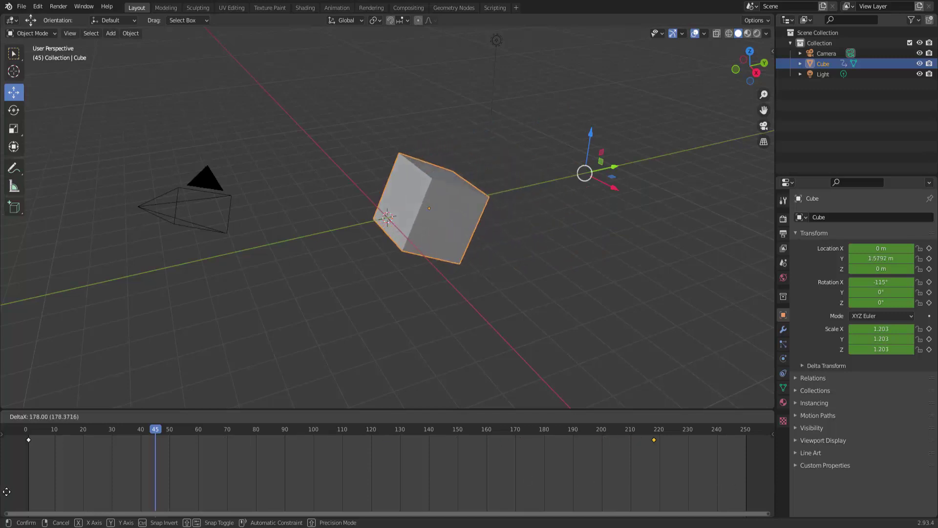
left_click(37, 491)
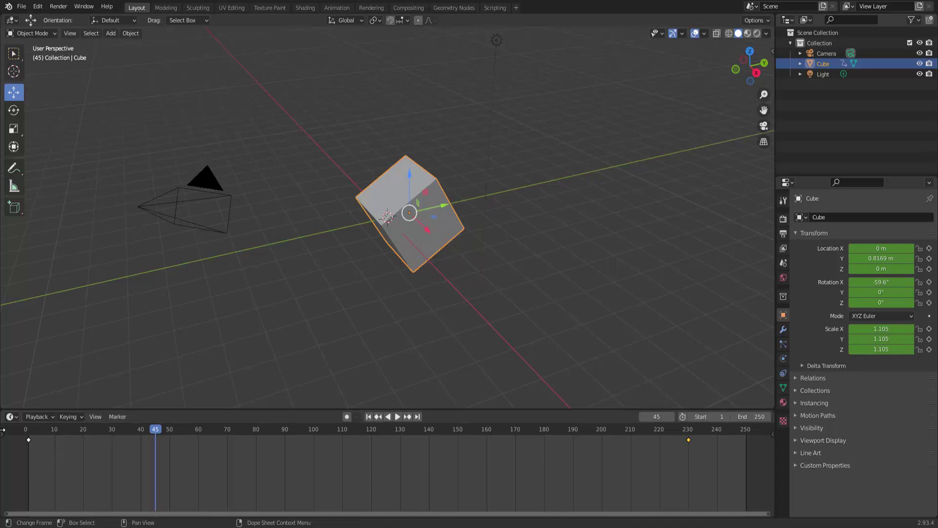
left_click(368, 416)
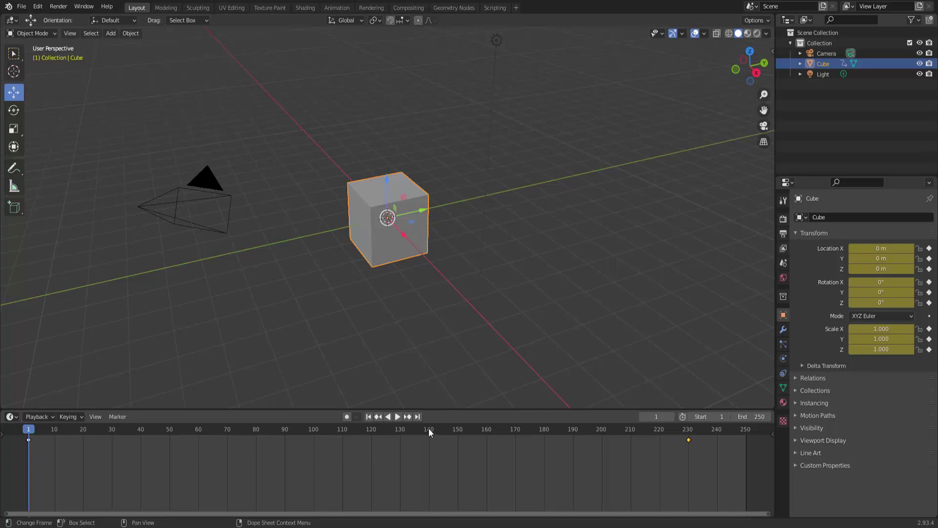
left_click(398, 416)
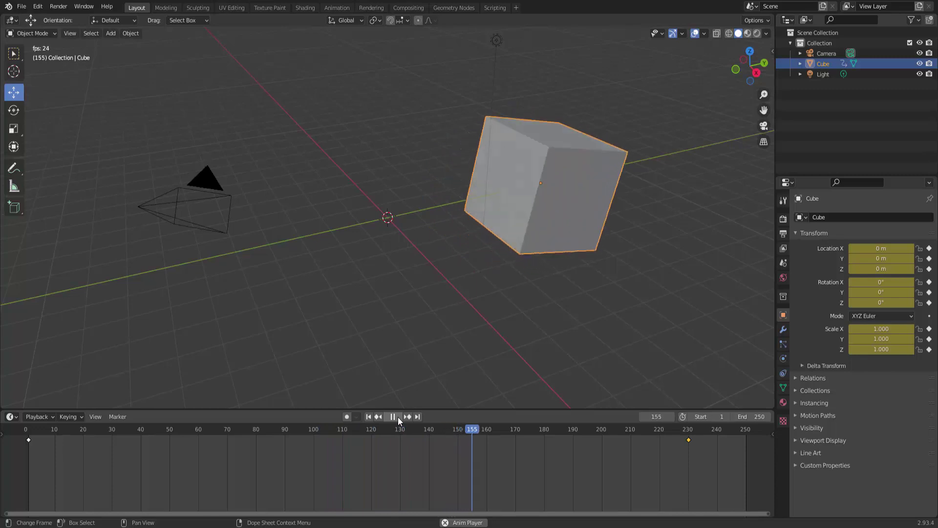
left_click(397, 417)
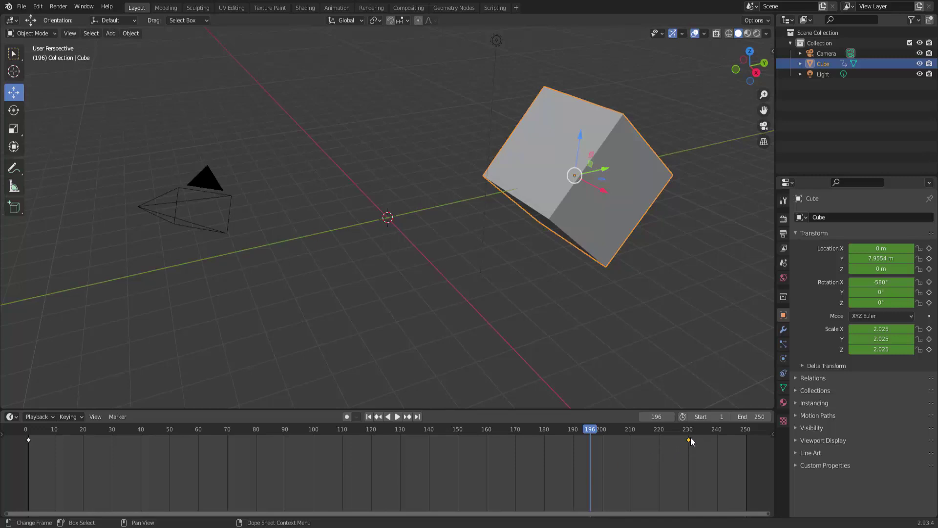
Move the cube's frame 230 keyframe to frame 20 and play the animation from frame 1
key("g")
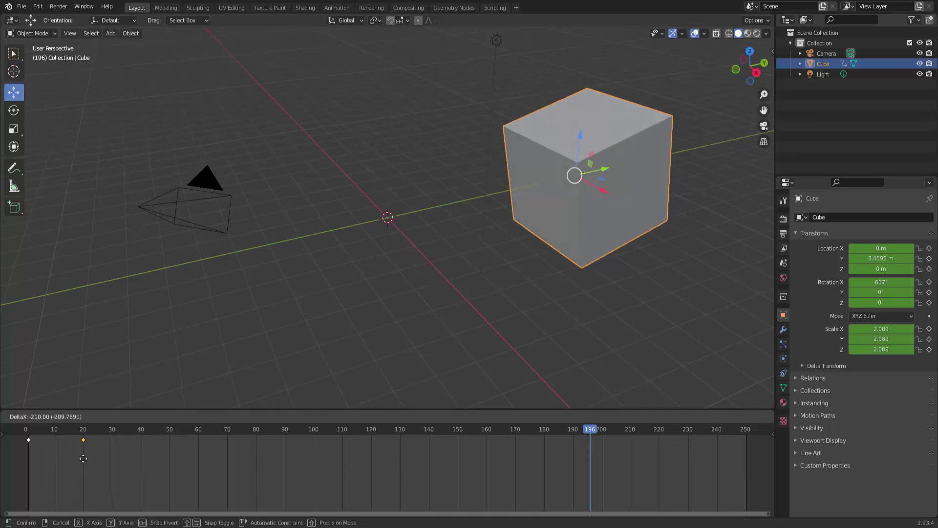
left_click(83, 458)
left_click(369, 416)
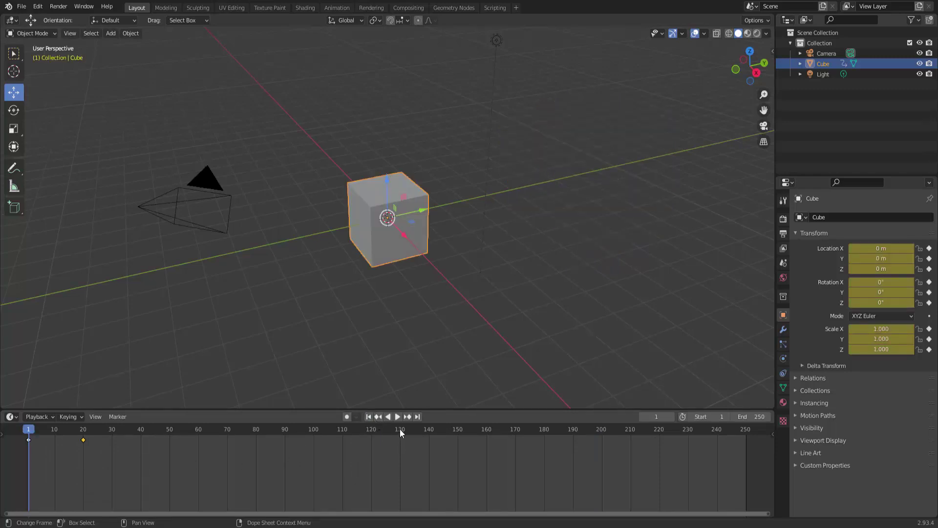
left_click(397, 417)
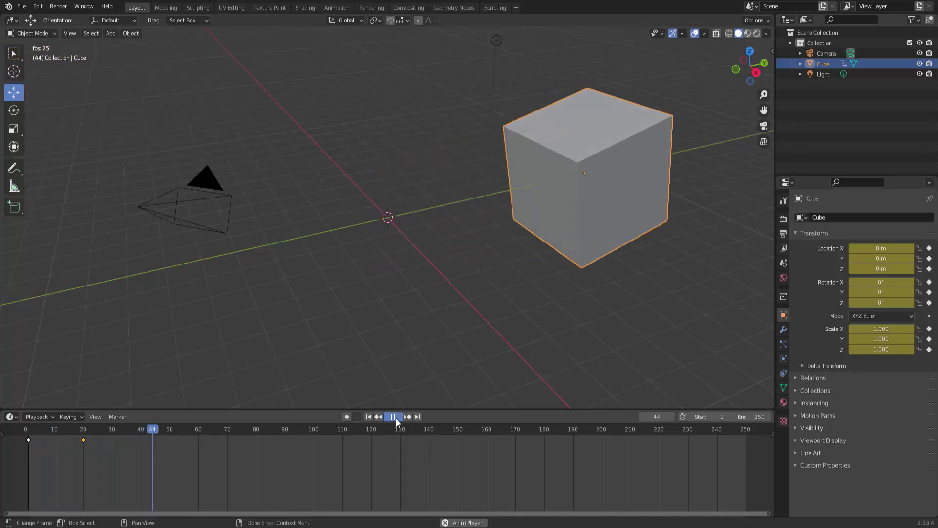
left_click(396, 418)
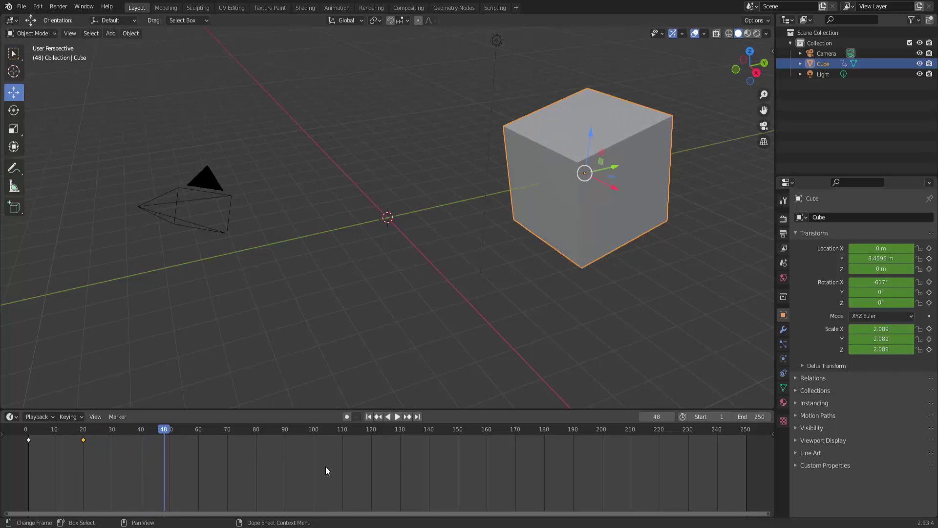
Return to frame 1, and move the cube's frame 1 keyframe to frame 100 and its frame 20 keyframe to frame 230
left_click(369, 419)
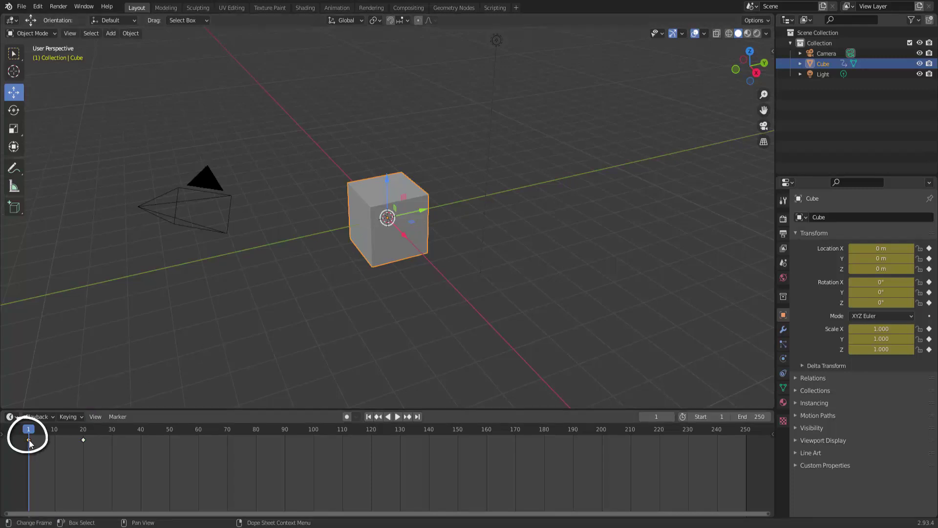
key("g")
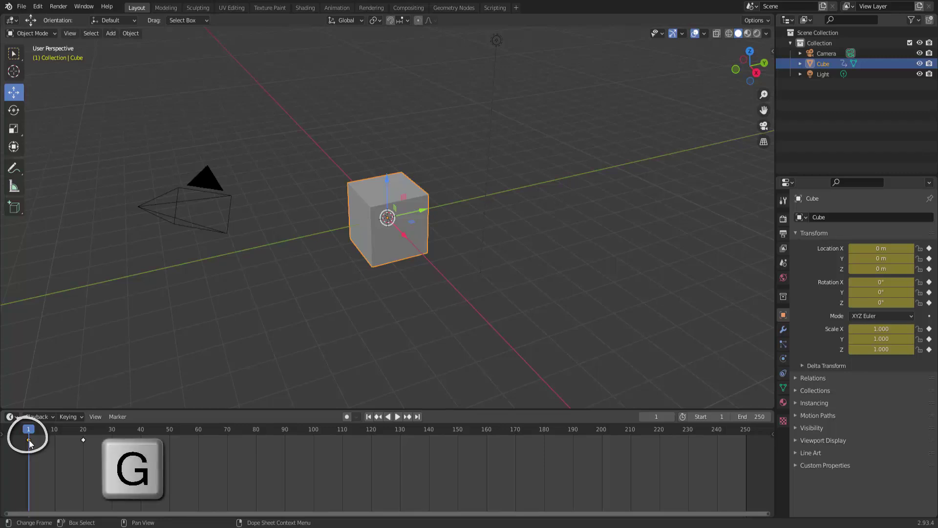
left_click(313, 463)
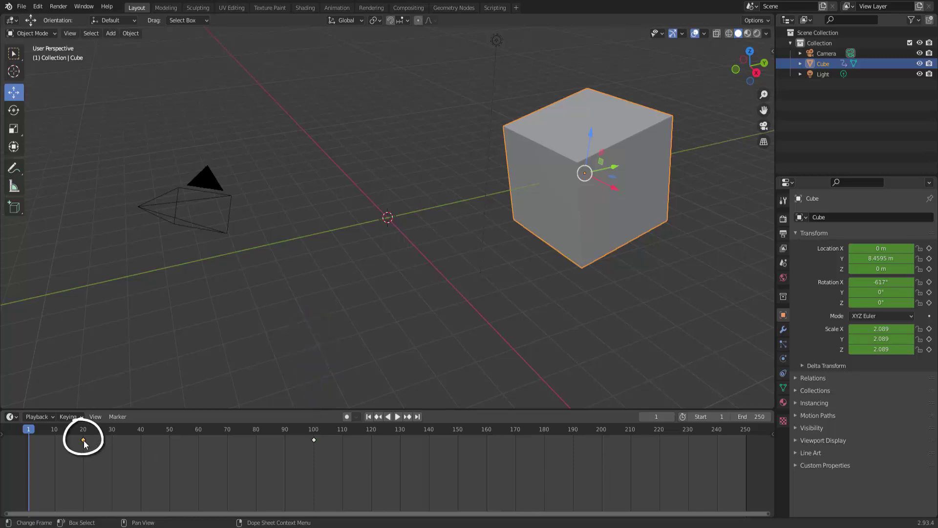
left_click(86, 441)
key("g")
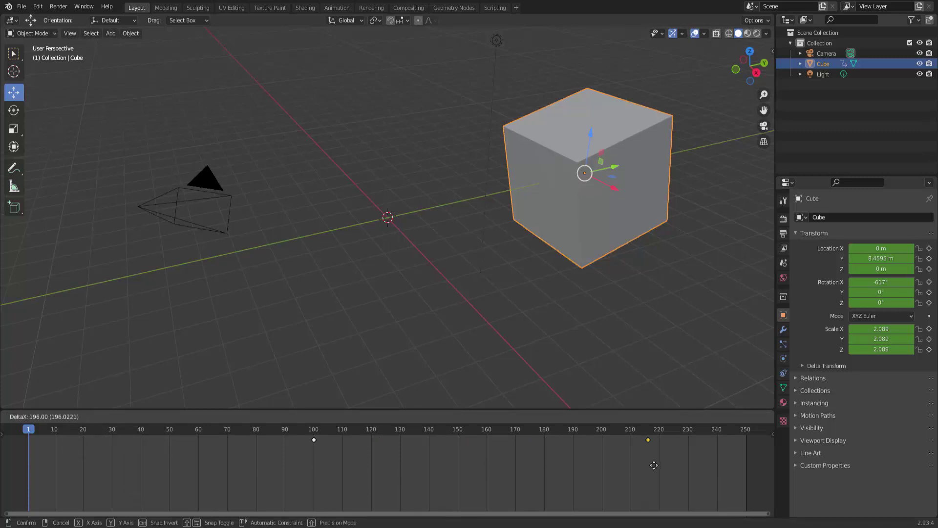
left_click(687, 462)
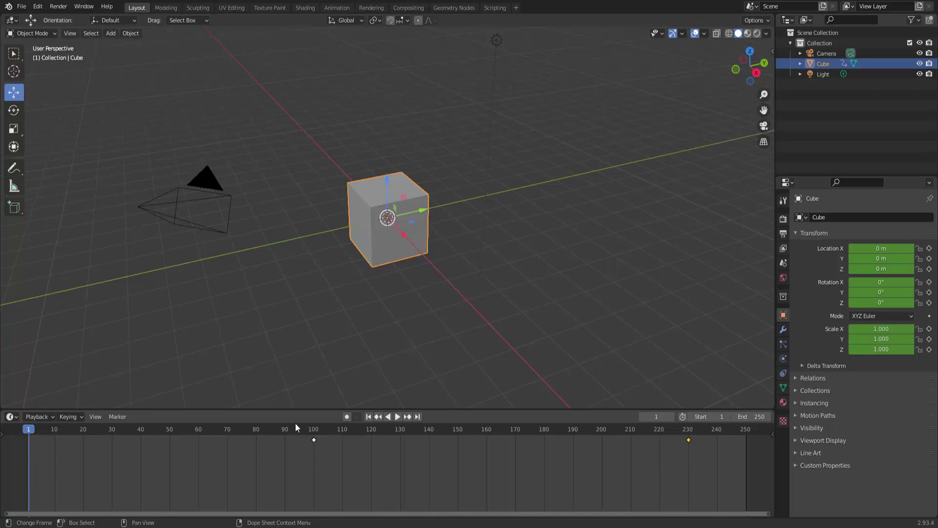
Play the retimed cube animation from frame 1, stop it, and replay it from the start
left_click(397, 417)
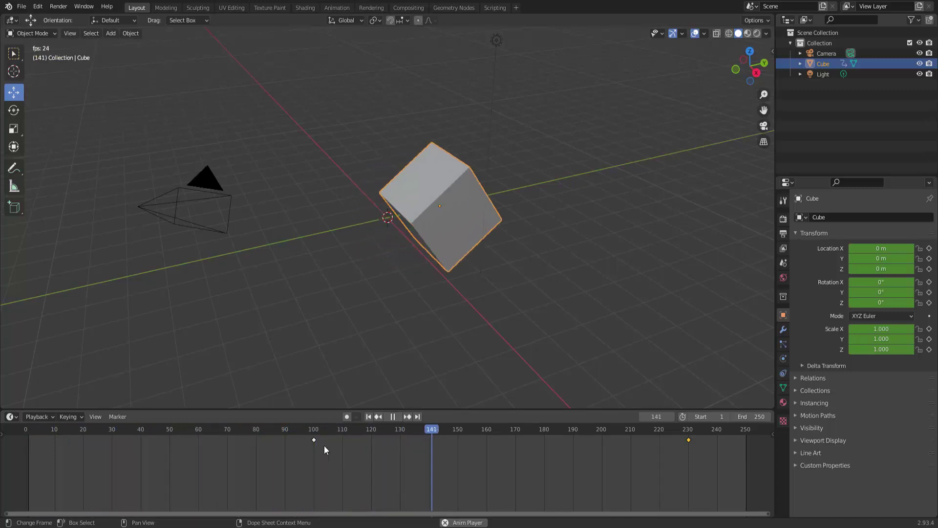
left_click(394, 416)
left_click(394, 416)
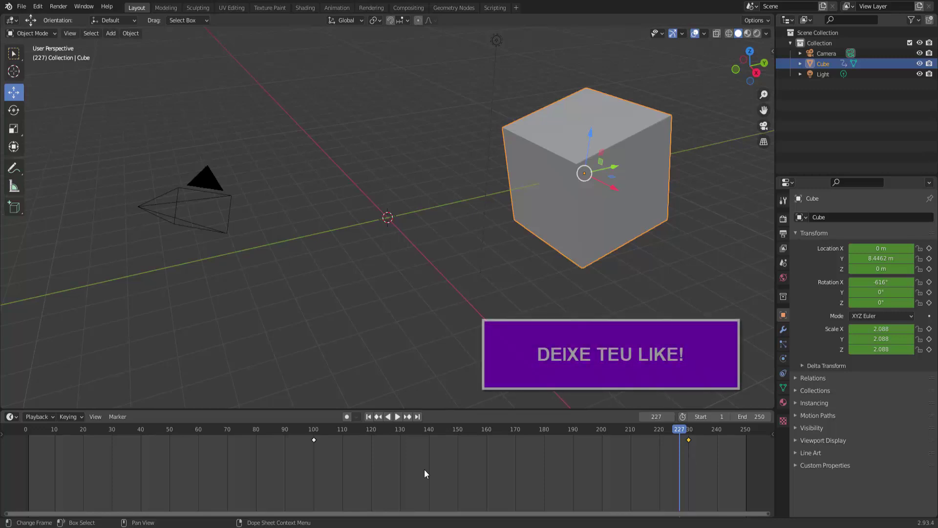
left_click(370, 417)
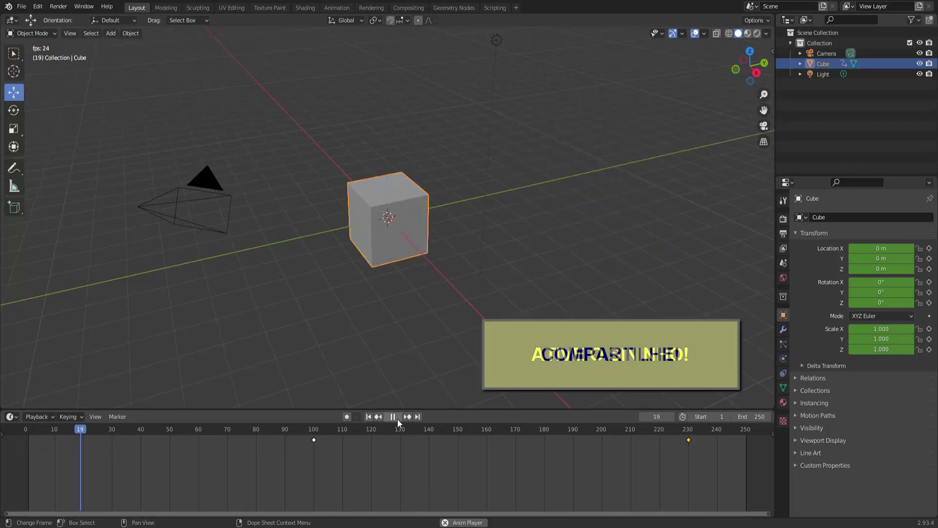